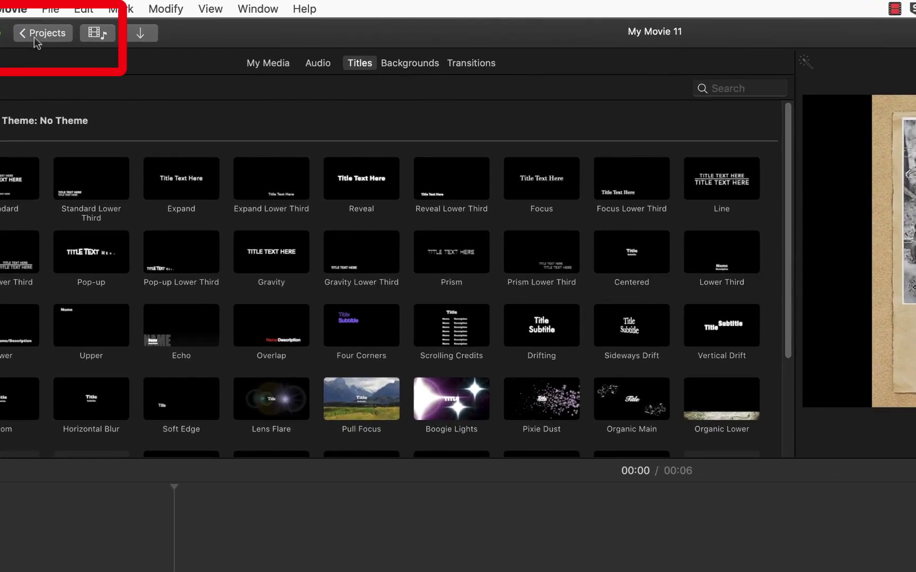
- Leave My Movie 11 and create a new, empty Movie project
click(33, 36)
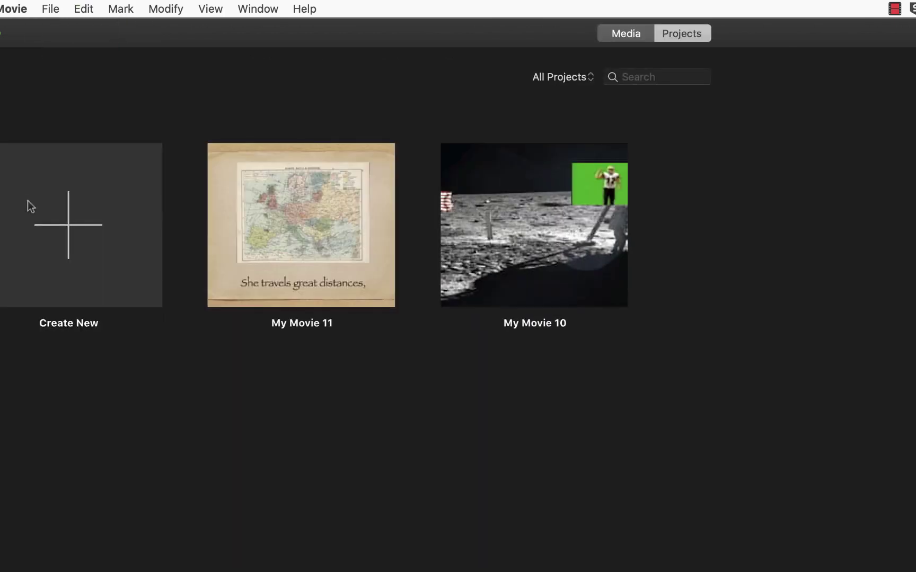
click(66, 255)
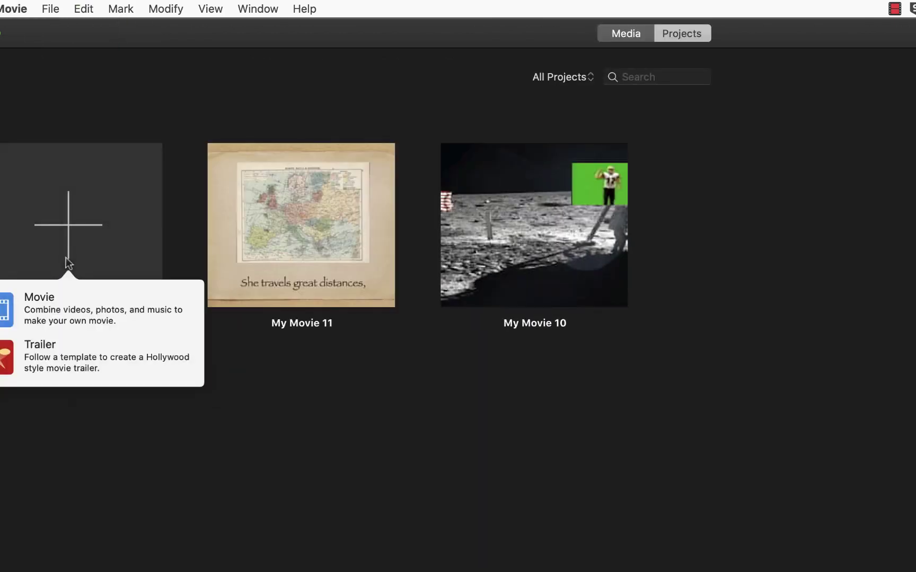
click(65, 319)
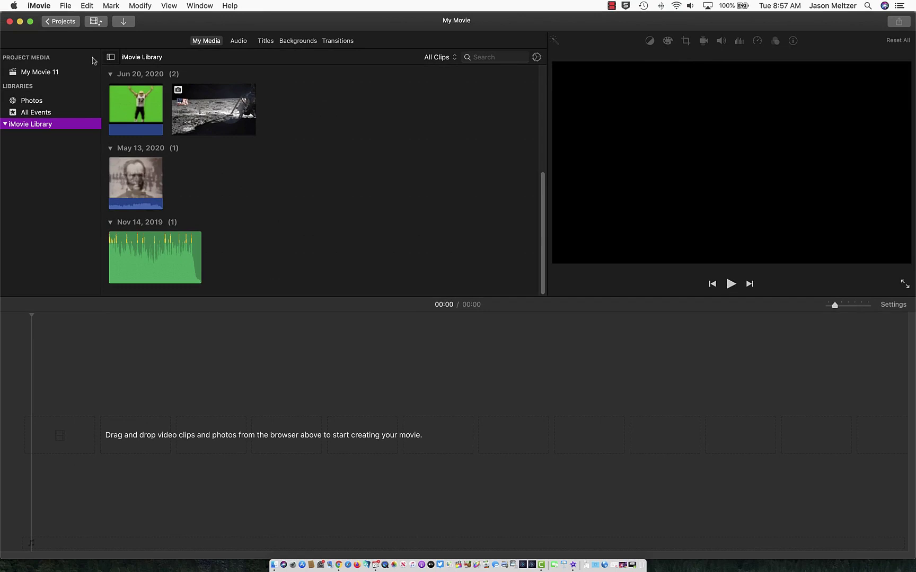
- Open the Import window using File > Import Media
click(68, 6)
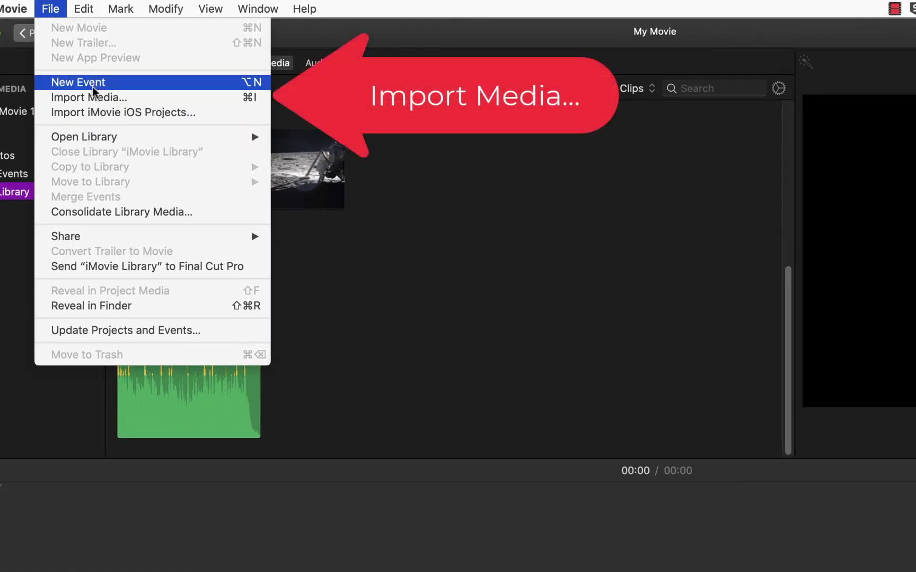
click(131, 95)
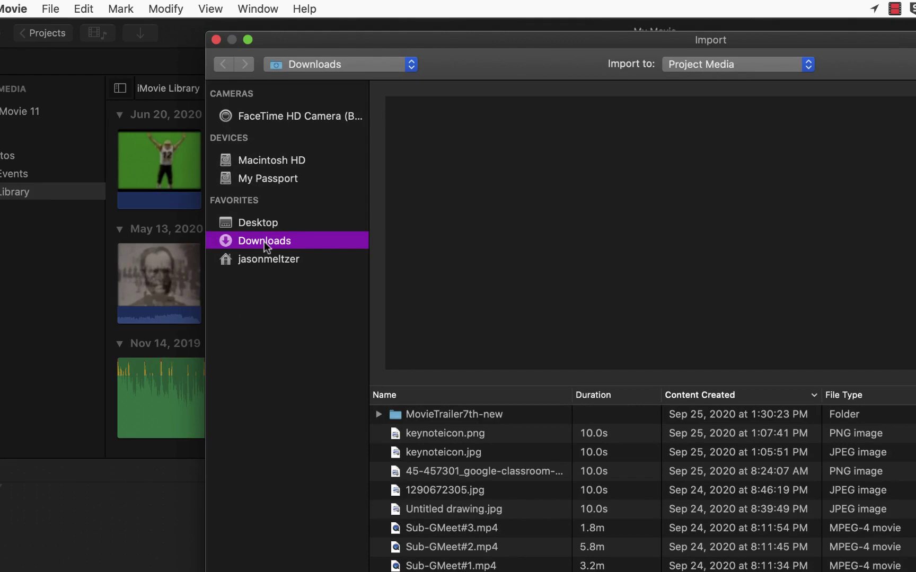
- Import the MovieTrailer7th-new folder into a new event named 9-29-20
click(465, 419)
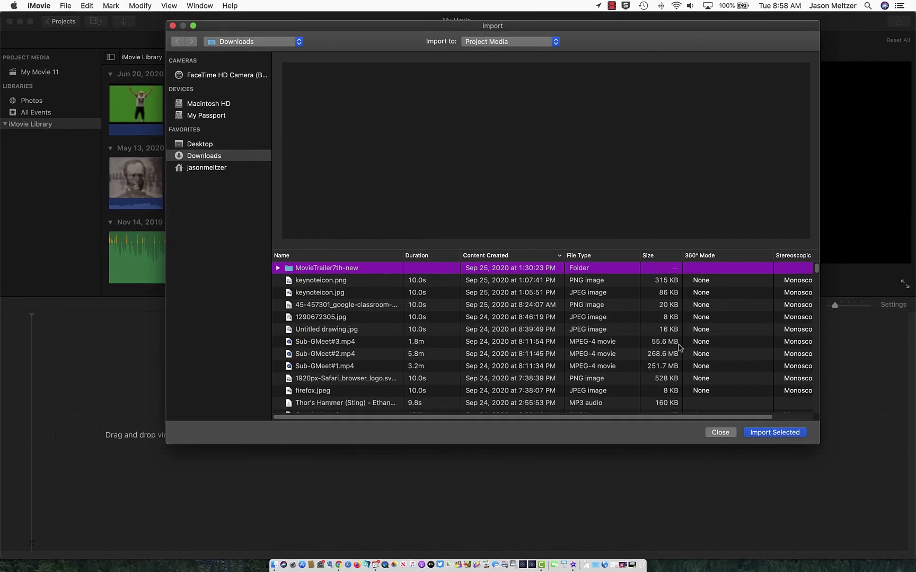
click(511, 42)
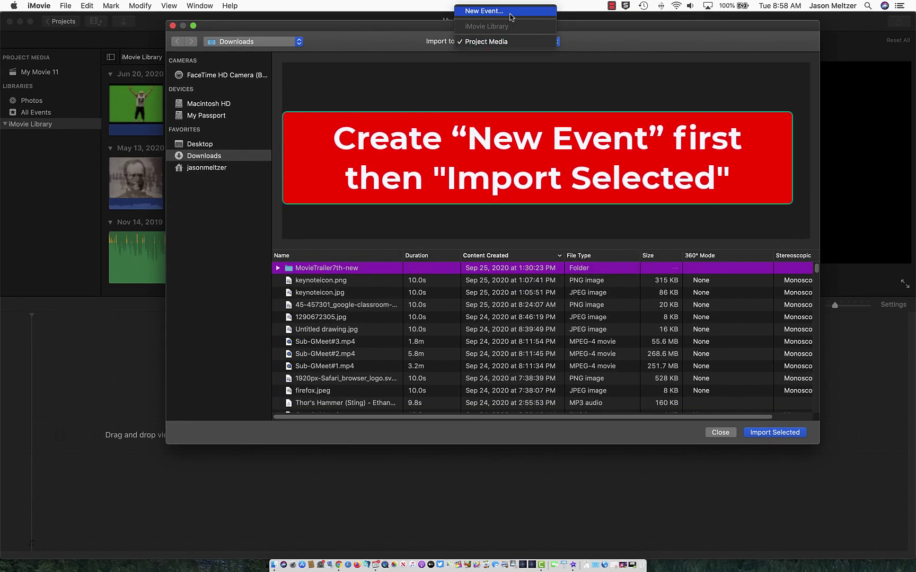
click(511, 16)
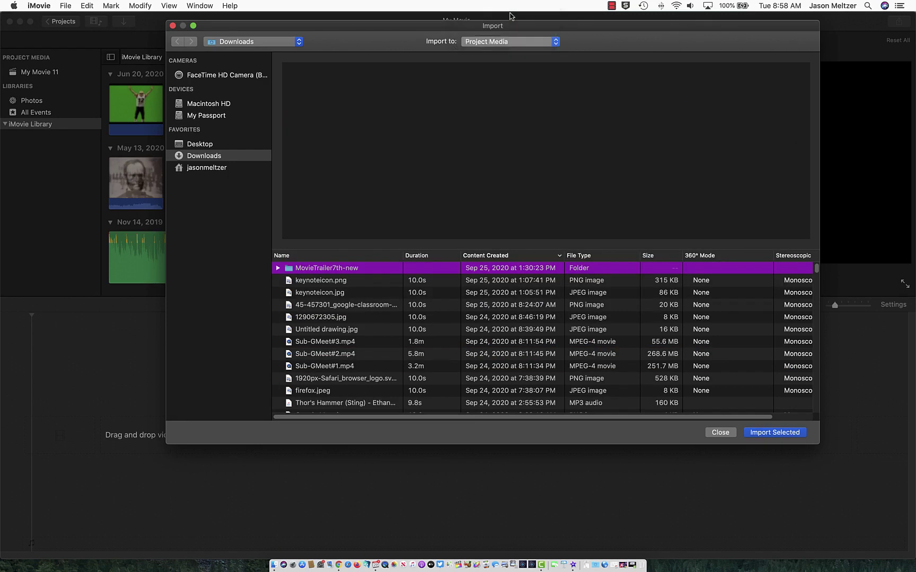
click(565, 65)
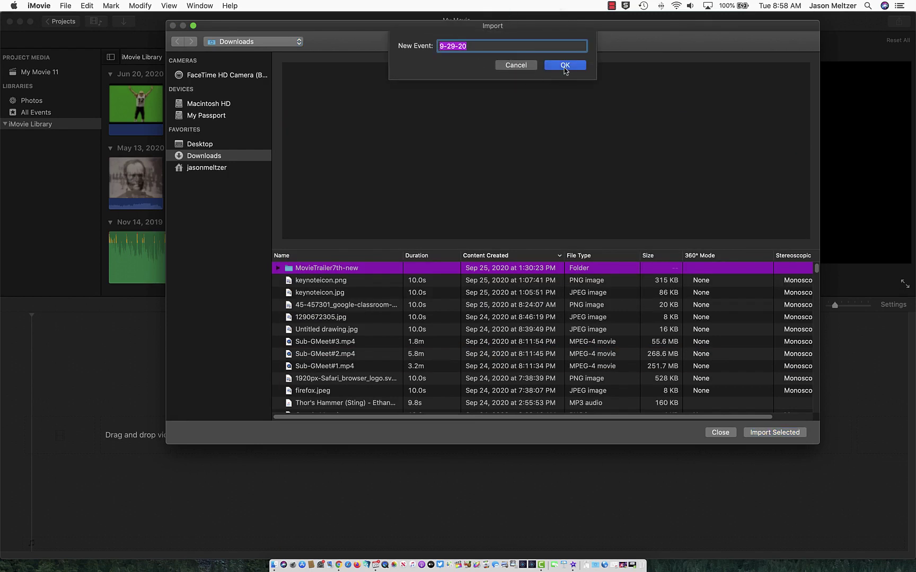
click(772, 433)
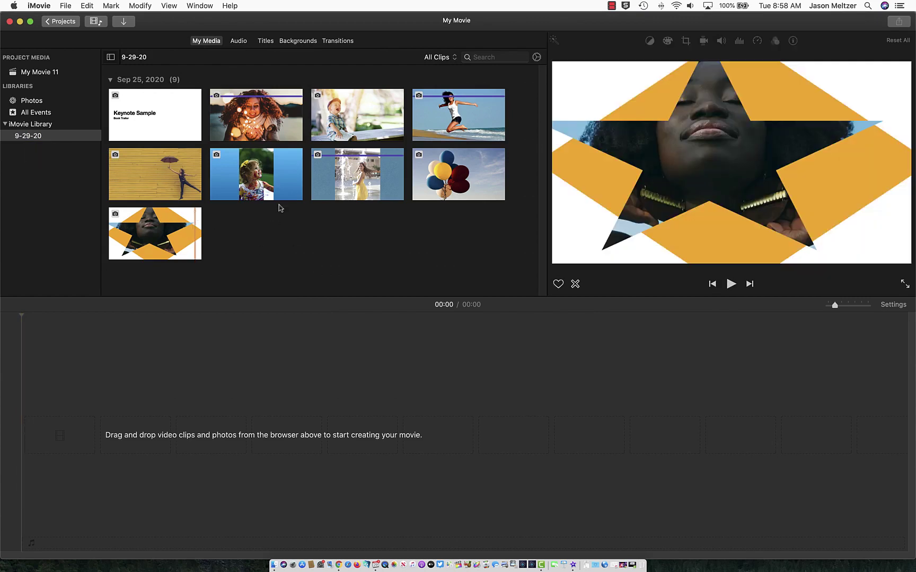
- Add the woman-with-lights photo, then the fountain photo, to the timeline
drag(265, 135, 72, 431)
drag(357, 174, 746, 432)
click(627, 442)
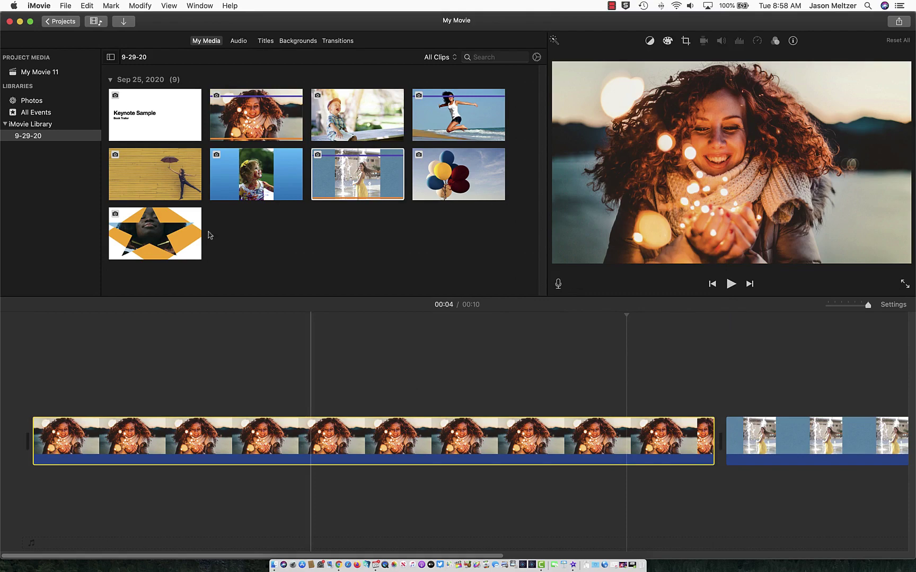
click(58, 5)
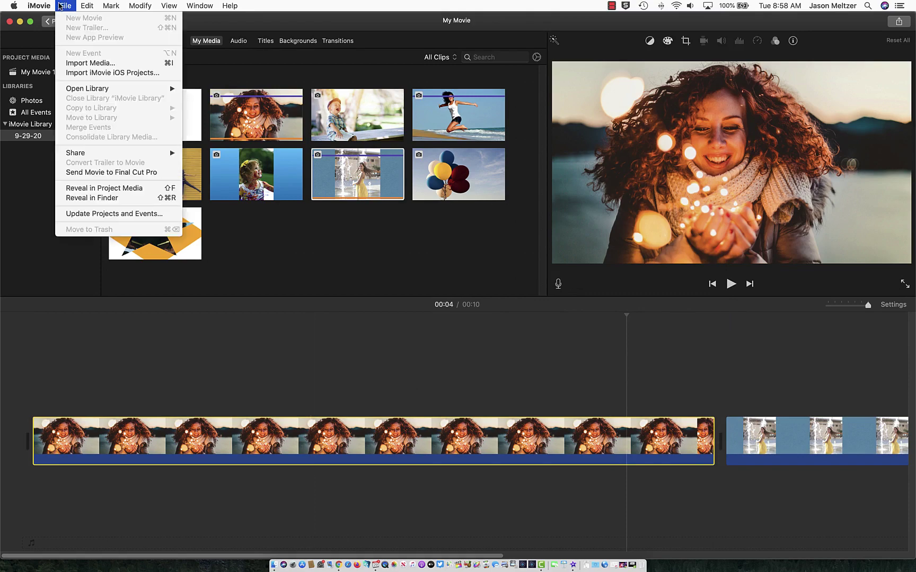
mouse_move(40, 5)
click(37, 35)
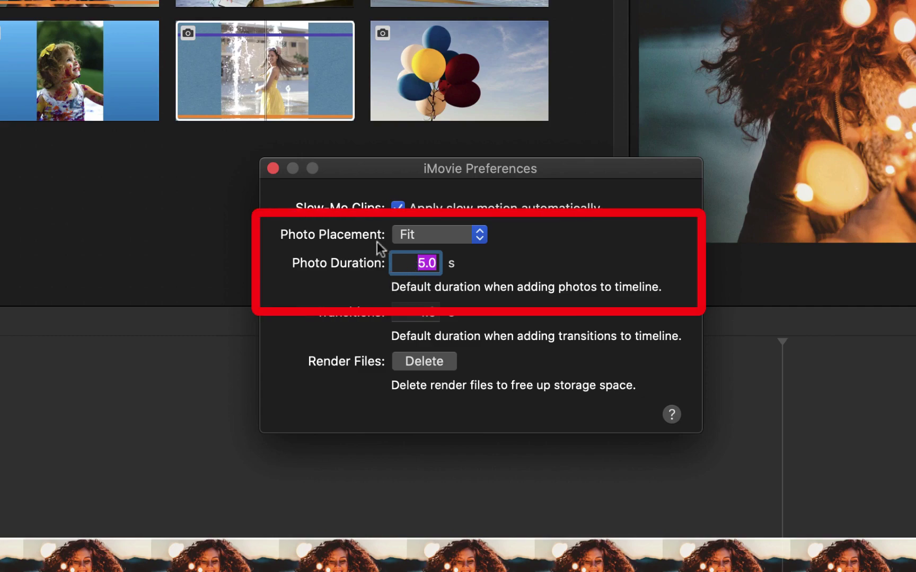
click(274, 170)
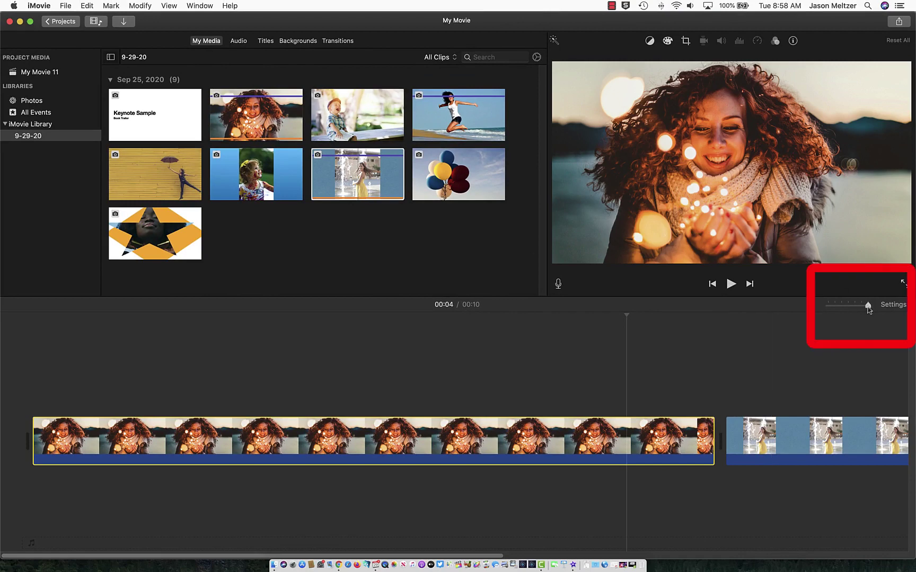
- Zoom the timeline out, append the girl, balloons and fountain photos, and play the movie
drag(867, 308, 847, 305)
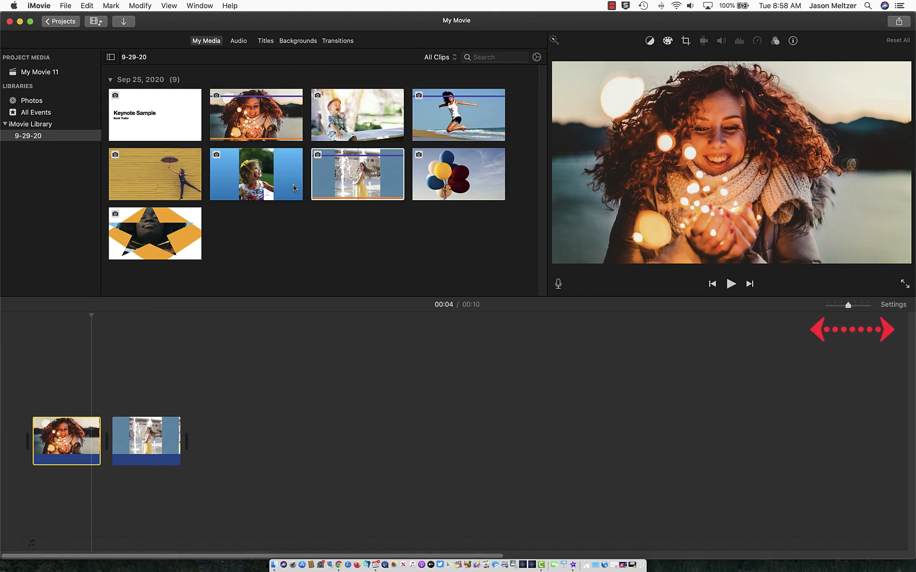
mouse_move(255, 175)
mouse_down()
mouse_move(263, 423)
mouse_move(240, 435)
mouse_up()
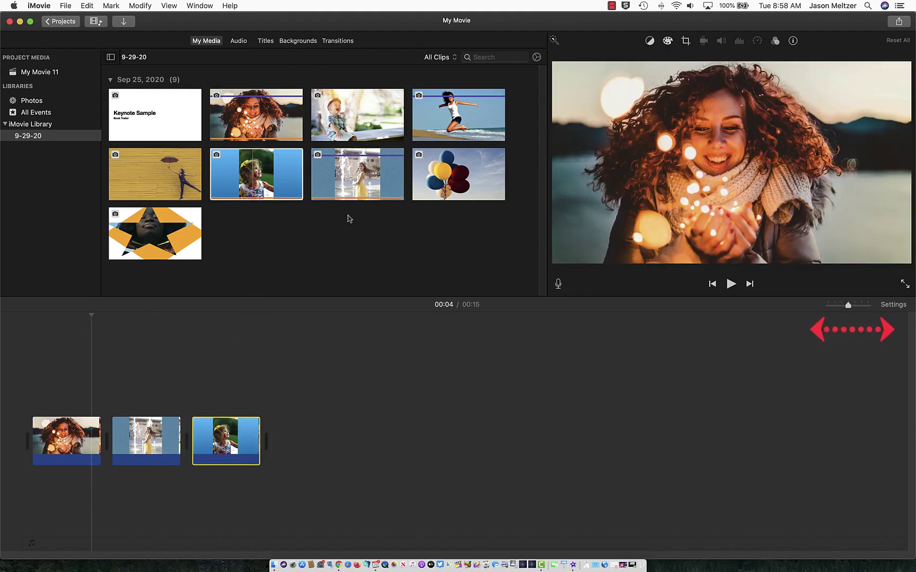
drag(450, 165, 389, 349)
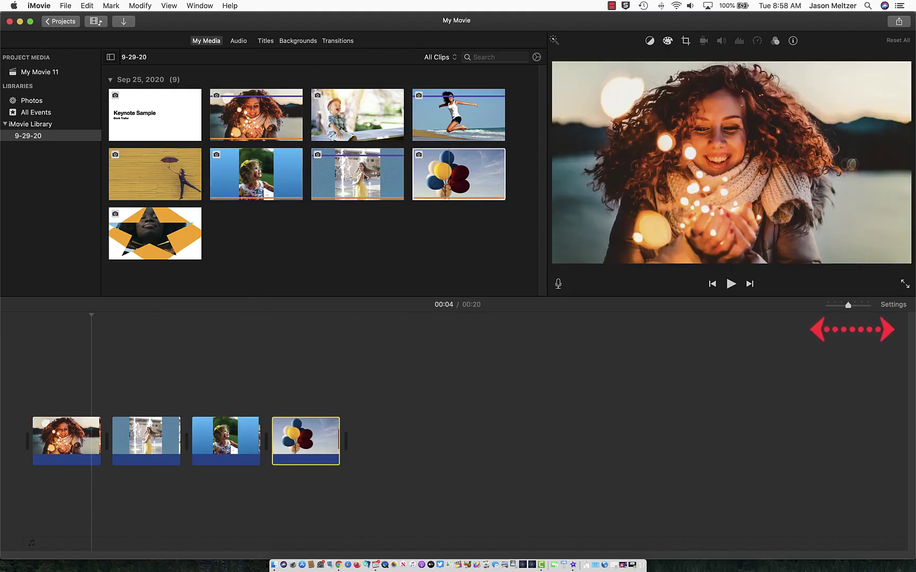
drag(357, 175, 392, 430)
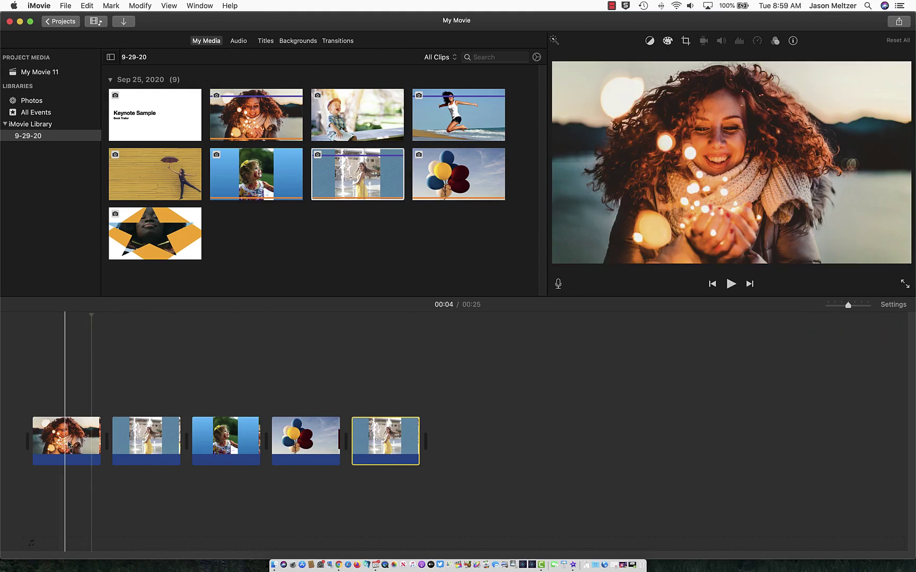
key(space)
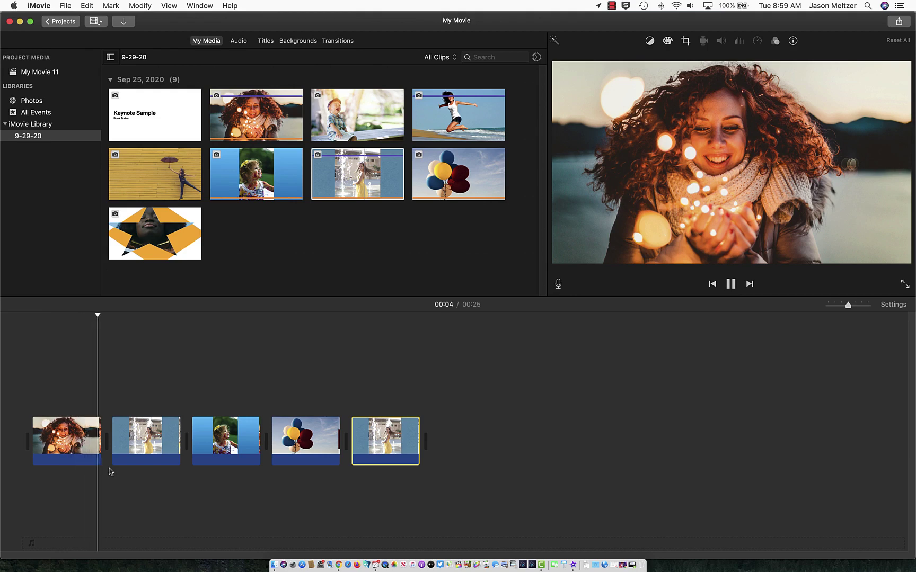
key(space)
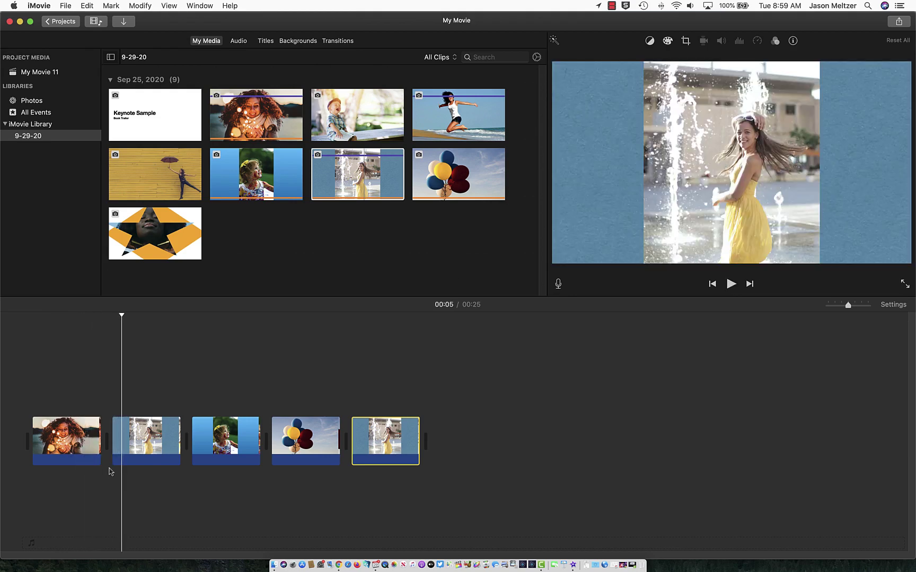
- Crop the balloons clip with Crop to Fill, framing tightly around the yellow balloon
click(296, 446)
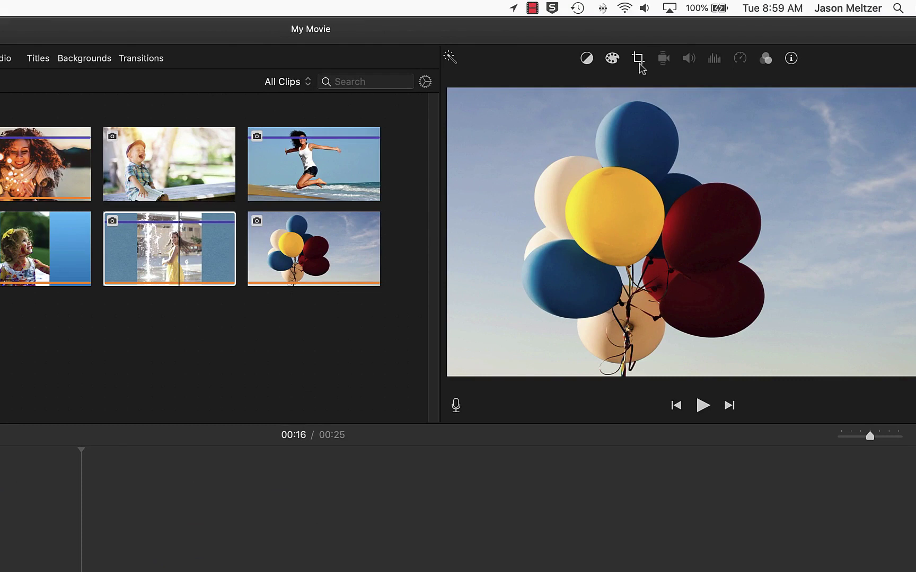
click(639, 63)
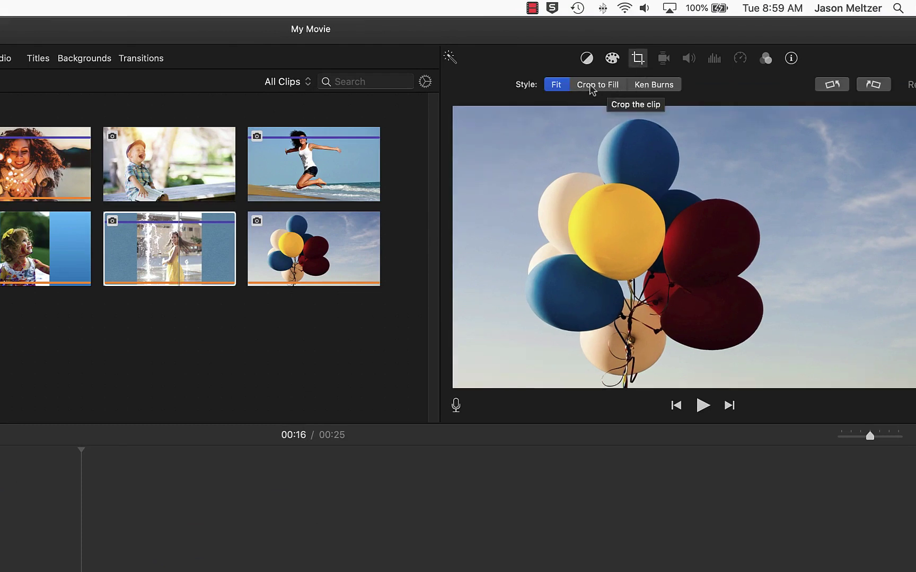
click(591, 87)
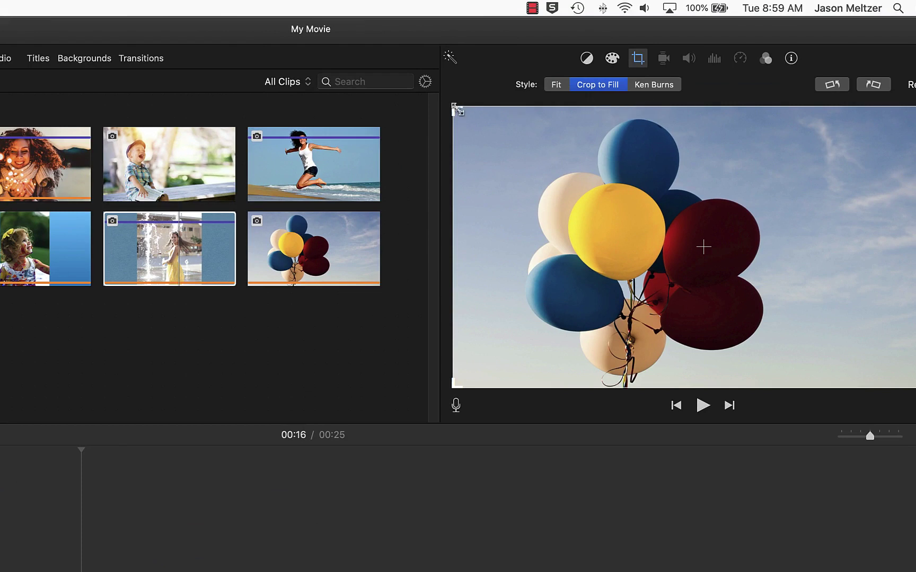
drag(457, 110, 545, 154)
drag(652, 249, 583, 216)
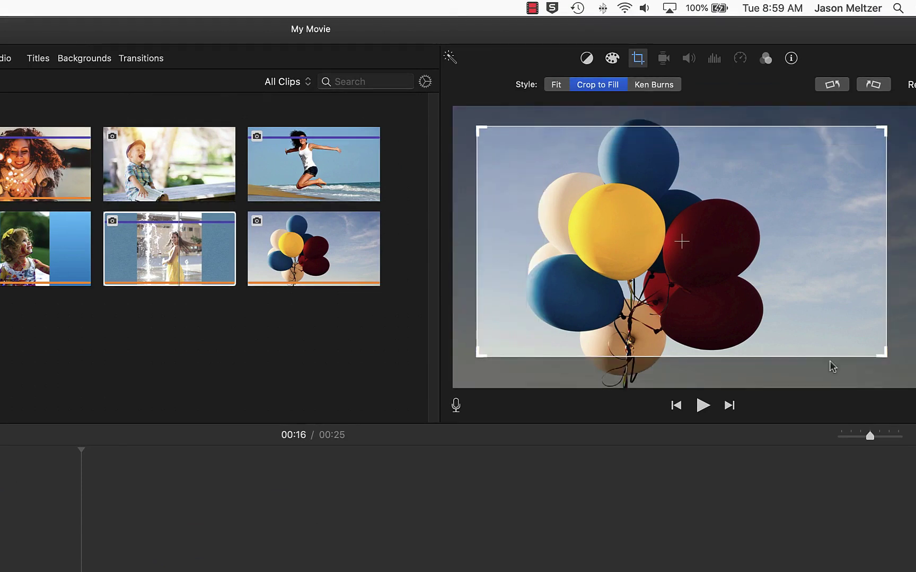
drag(890, 359, 781, 290)
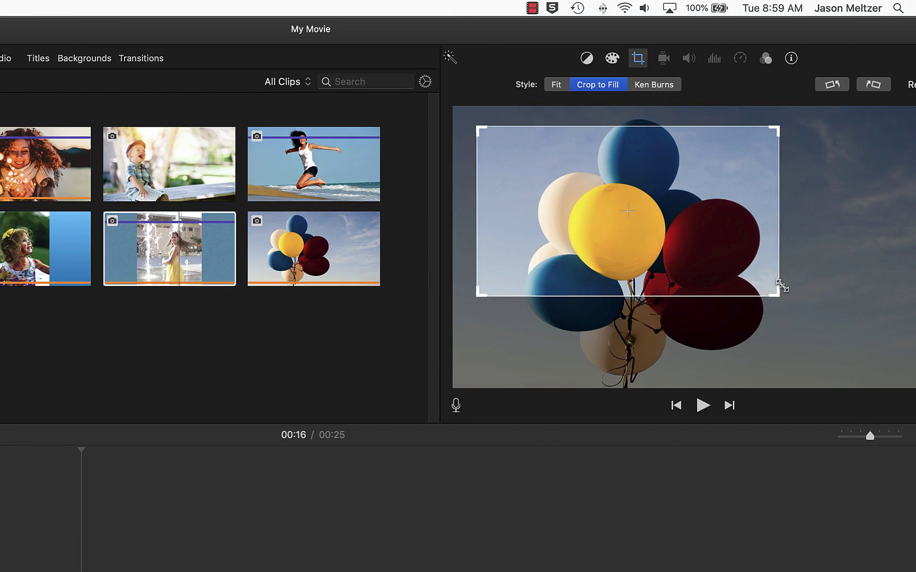
drag(663, 245, 662, 233)
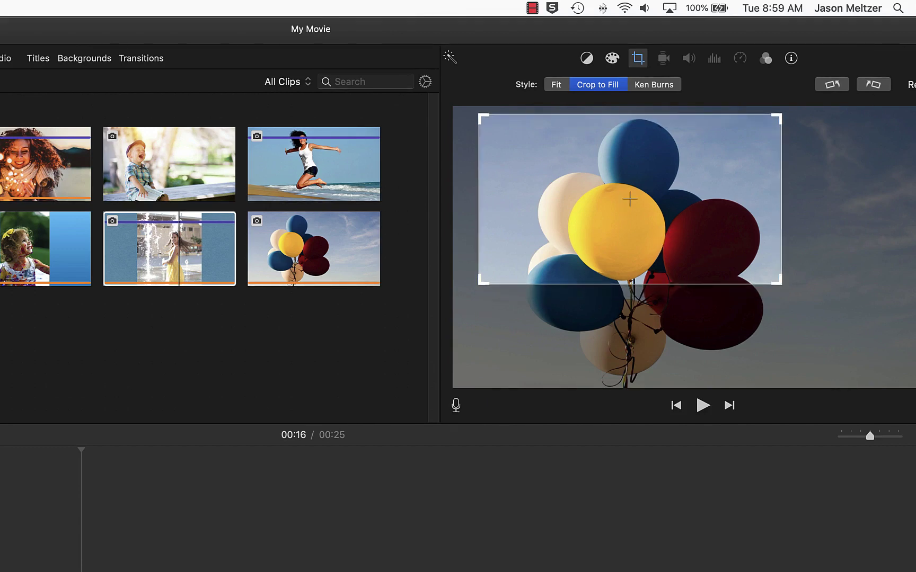
key(Return)
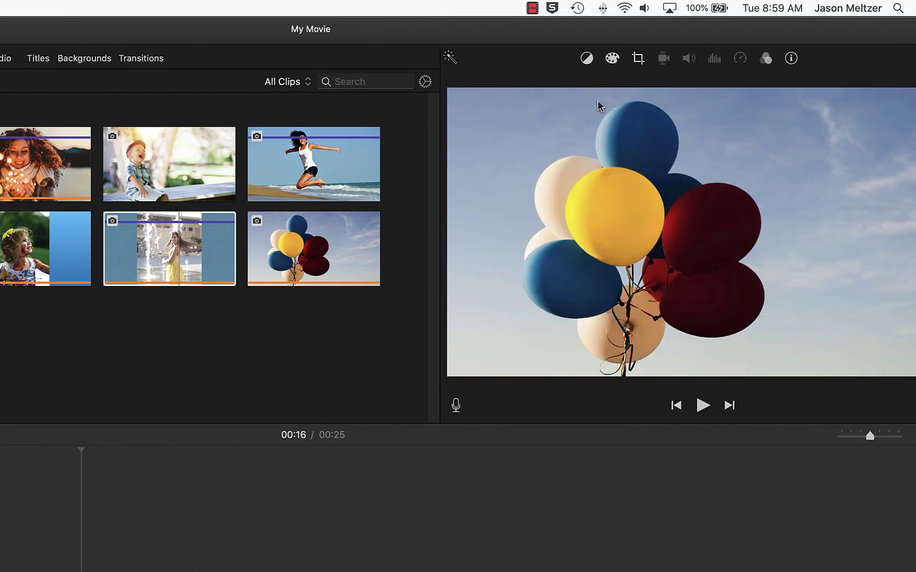
- Give the balloons clip a Ken Burns move, with start and end frames set on the balloons, and preview it
click(640, 59)
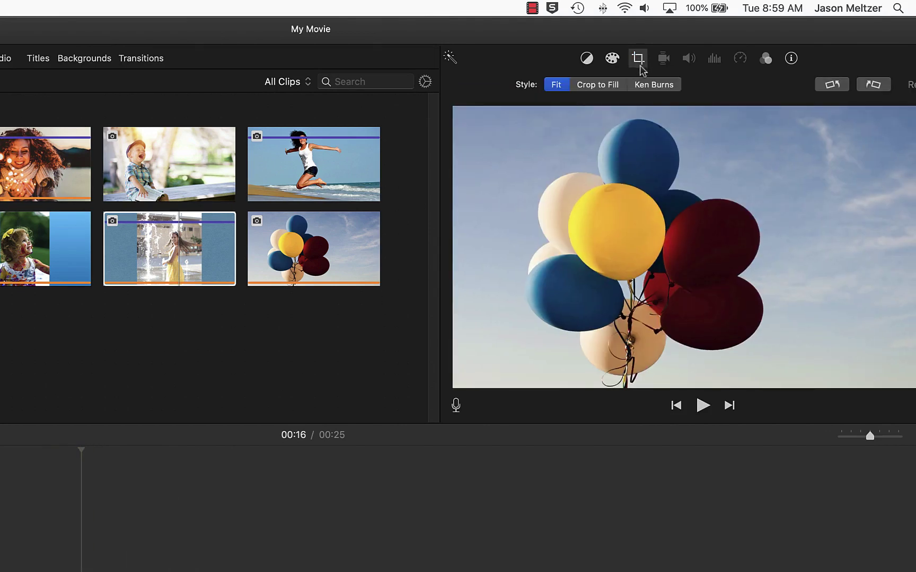
click(653, 86)
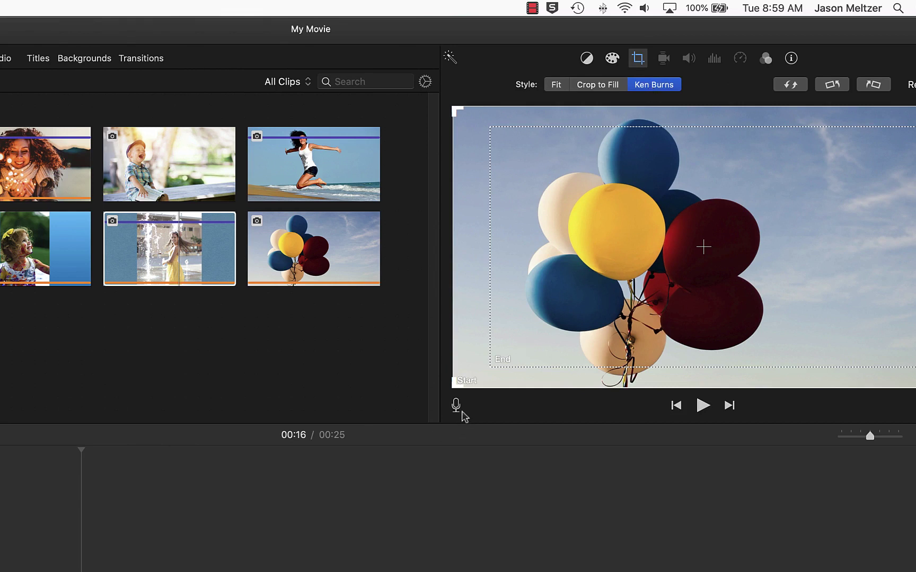
drag(488, 370, 522, 325)
drag(623, 258, 608, 253)
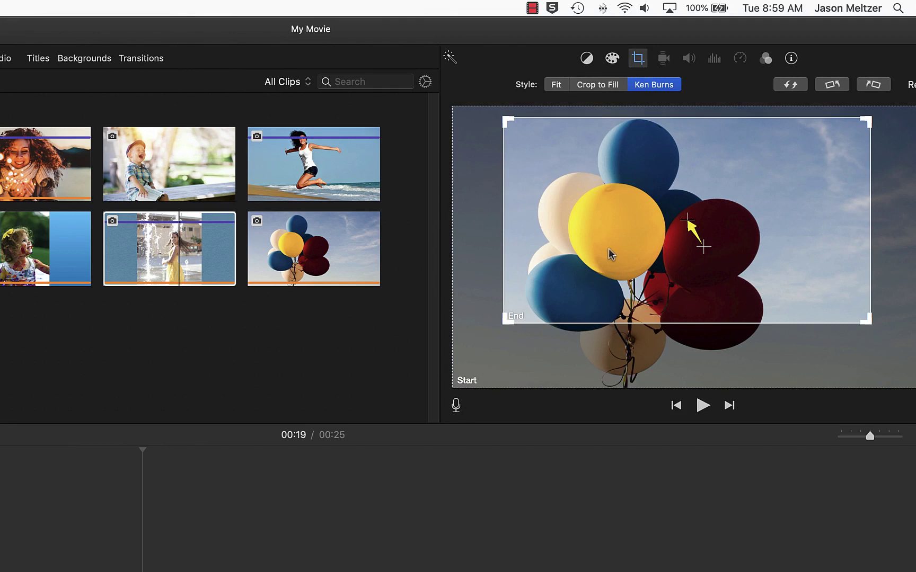
drag(454, 388, 471, 377)
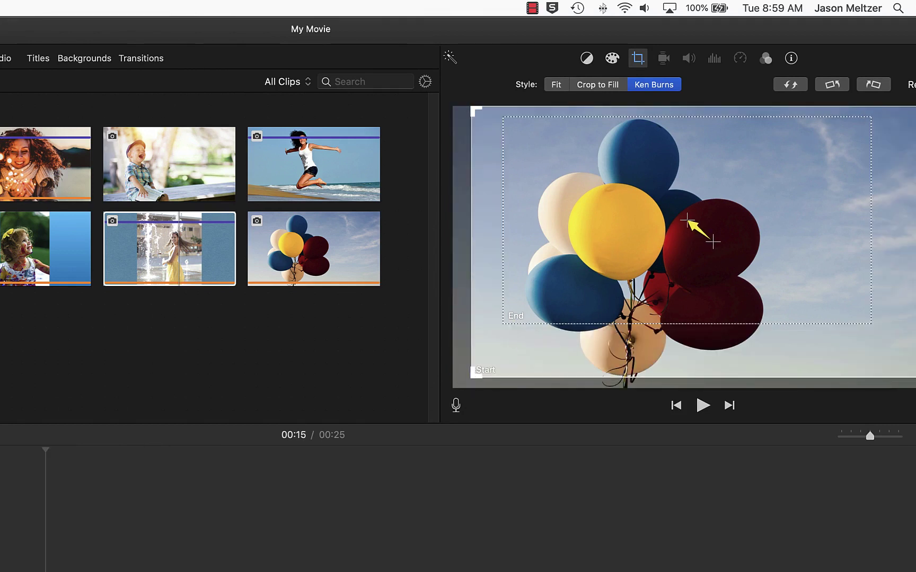
click(792, 84)
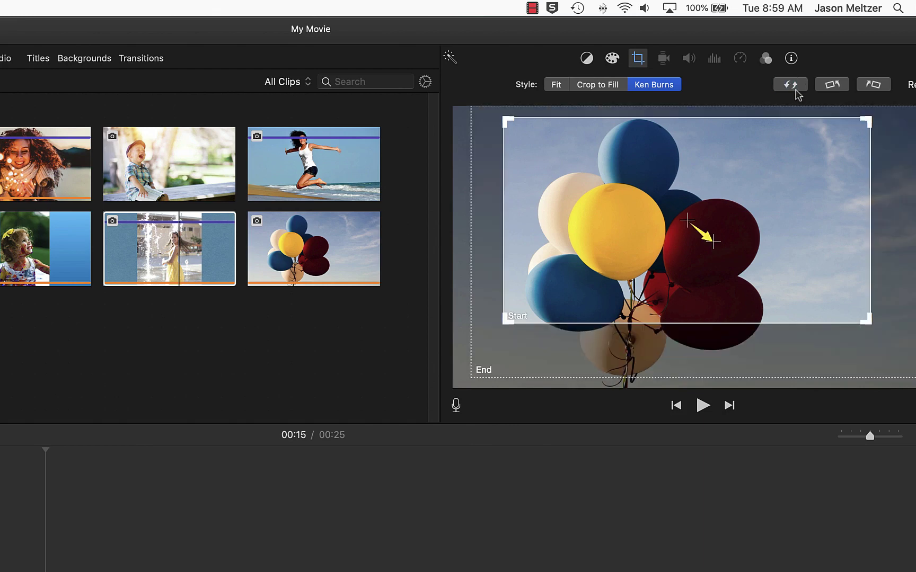
click(799, 89)
key(space)
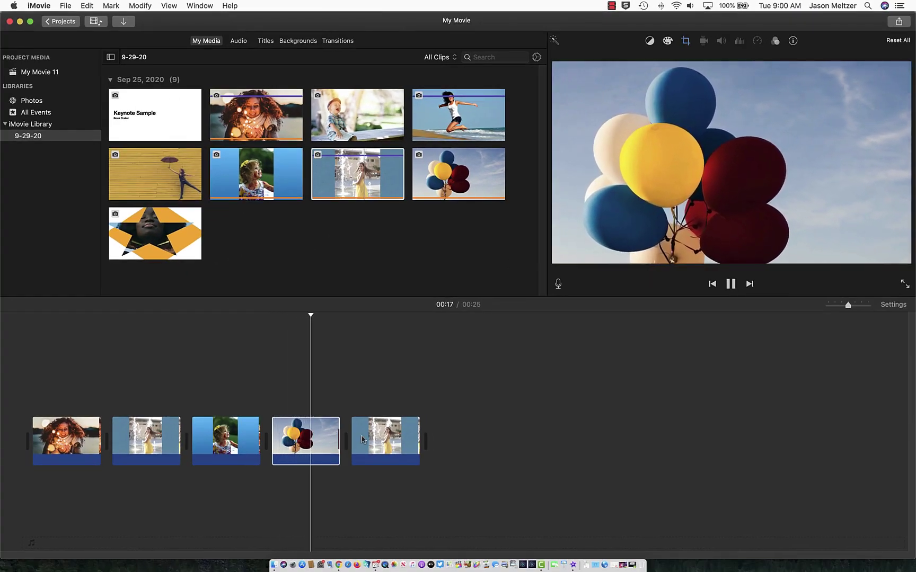
- Drag the balloons clip's right edge outward, making the movie 27 seconds long
click(322, 440)
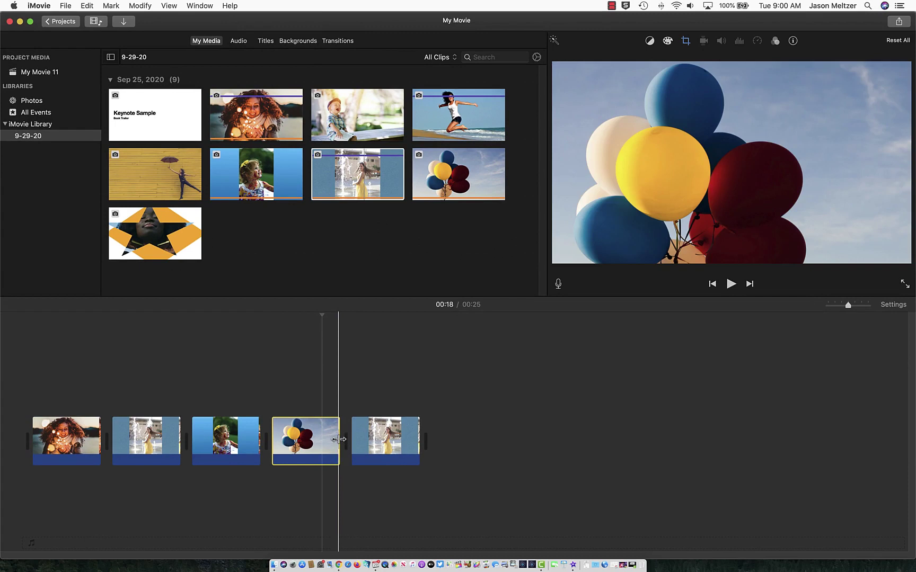
drag(340, 442, 382, 446)
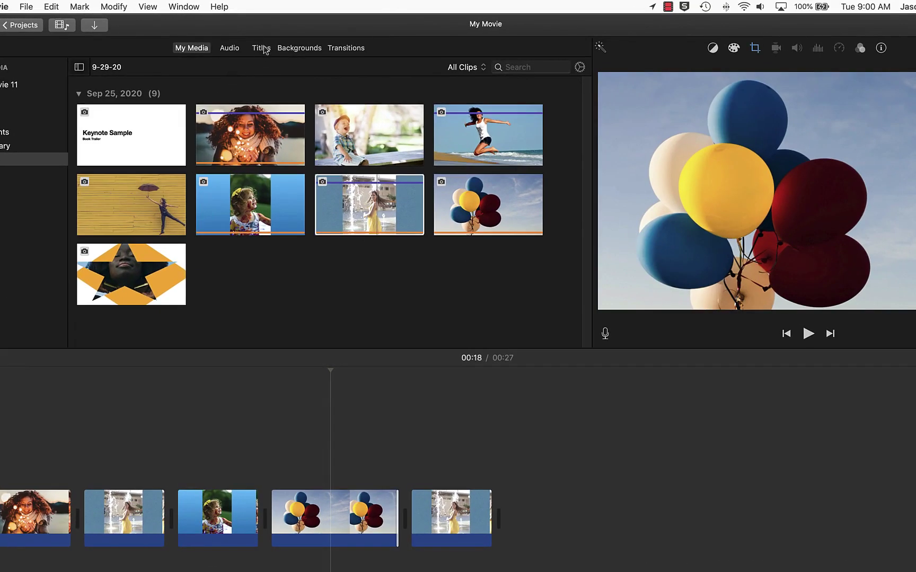
- Place a Reveal title over the girl clip, keeping the Avenir Next Bold font
click(261, 48)
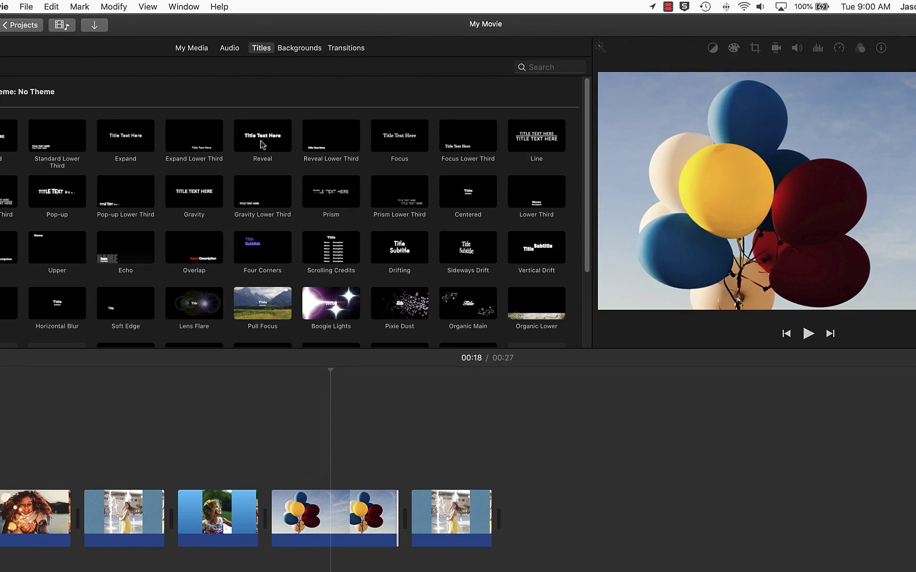
drag(261, 144, 189, 472)
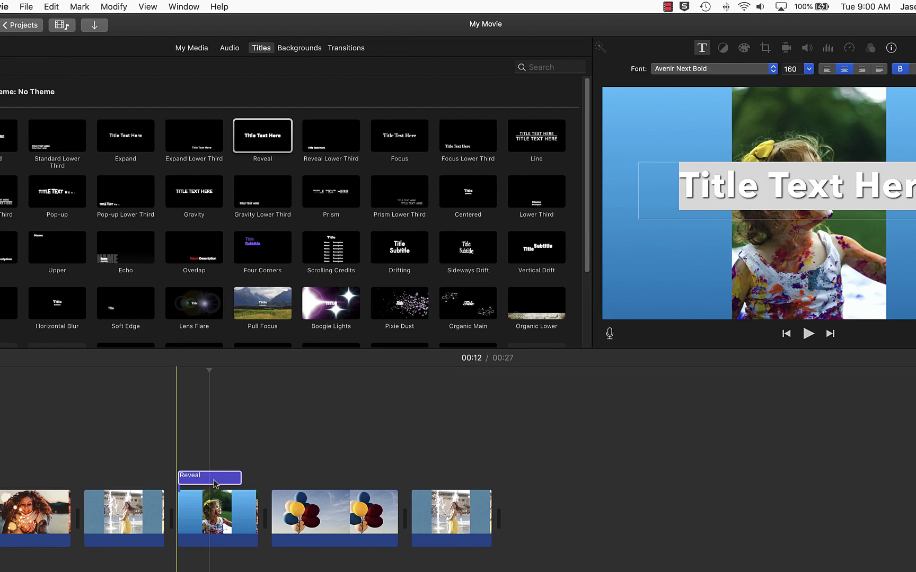
click(737, 200)
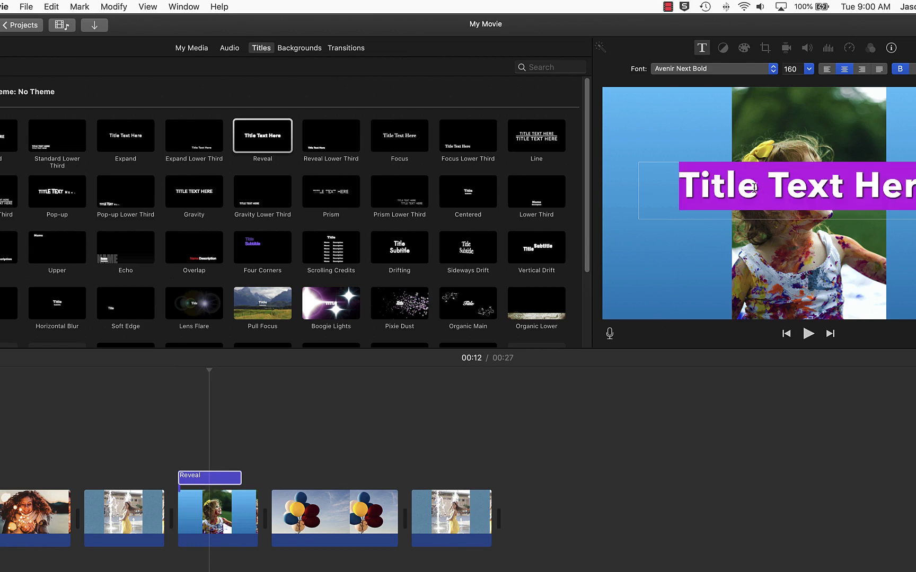
click(735, 73)
click(733, 75)
key(super+shift+c)
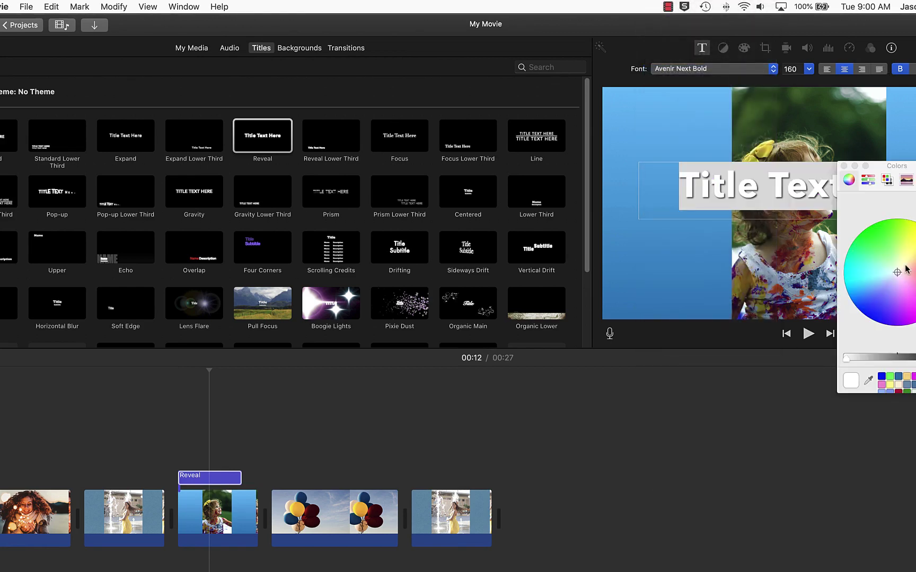
key(End)
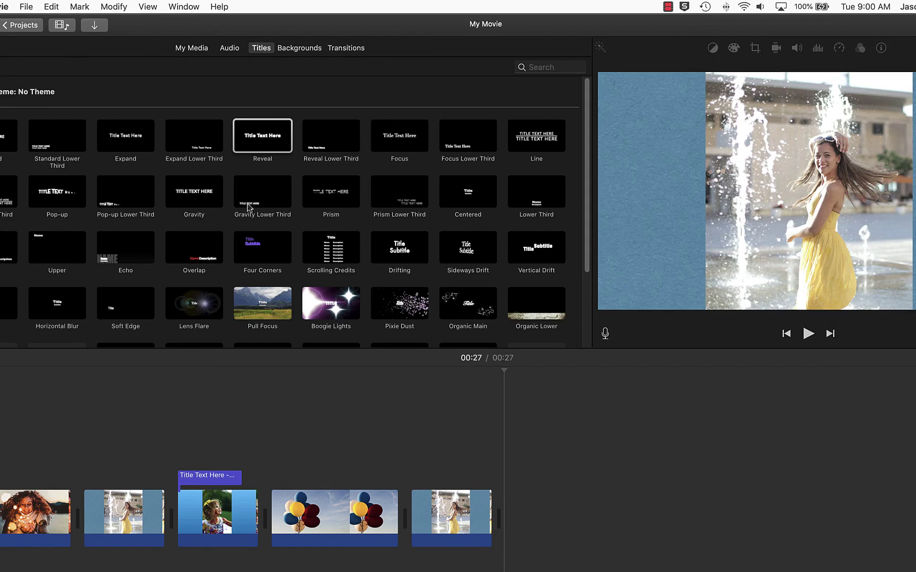
drag(266, 140, 2, 493)
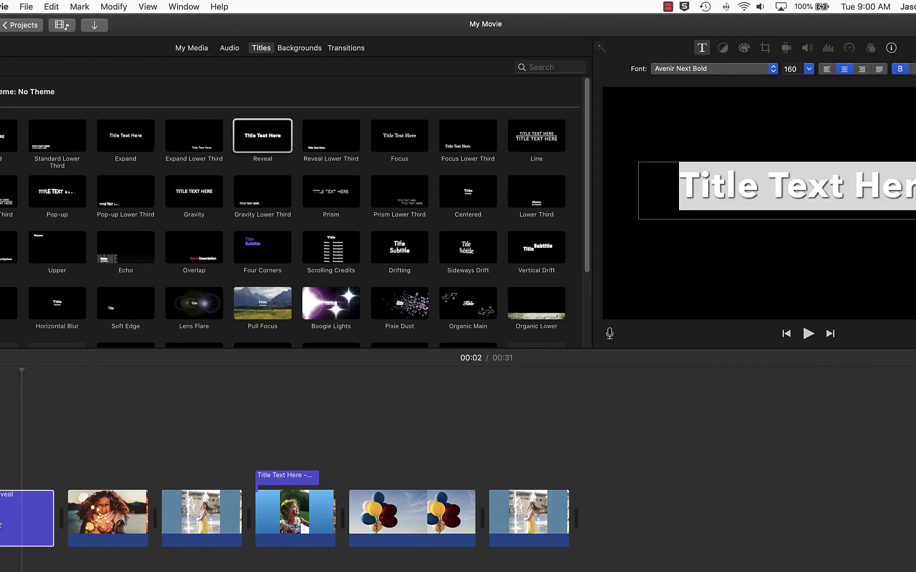
drag(1, 524, 228, 530)
click(4, 516)
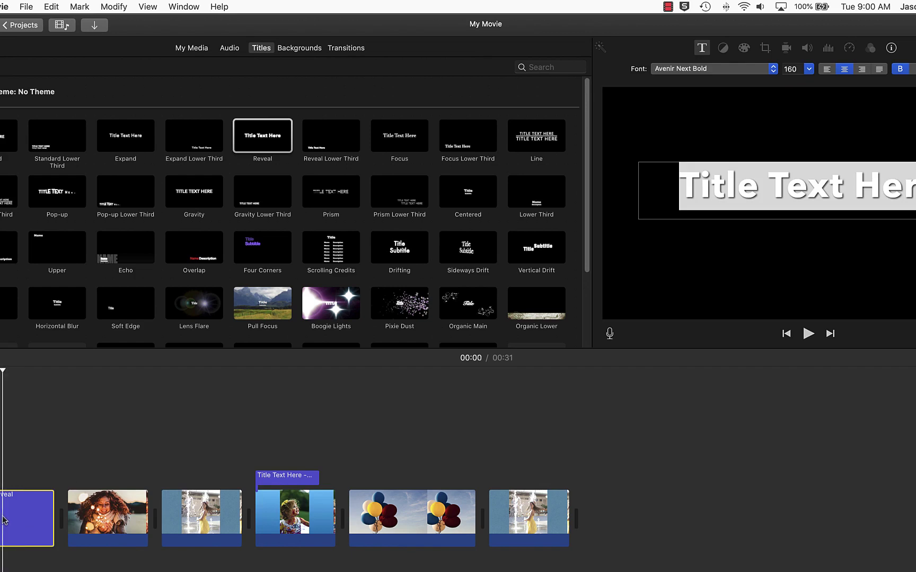
key(Delete)
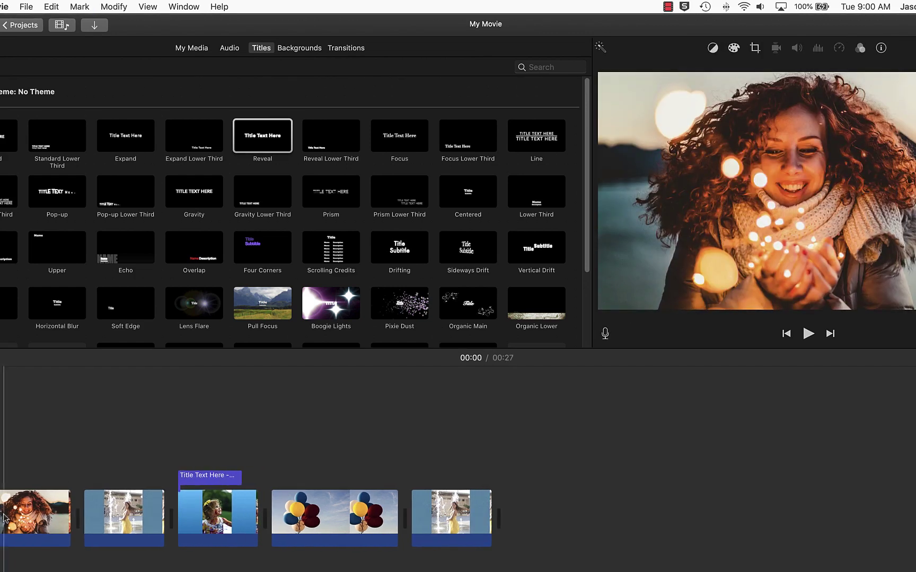
- Insert the Silk-Orange background at the movie's start and put a Reveal title over it
click(295, 48)
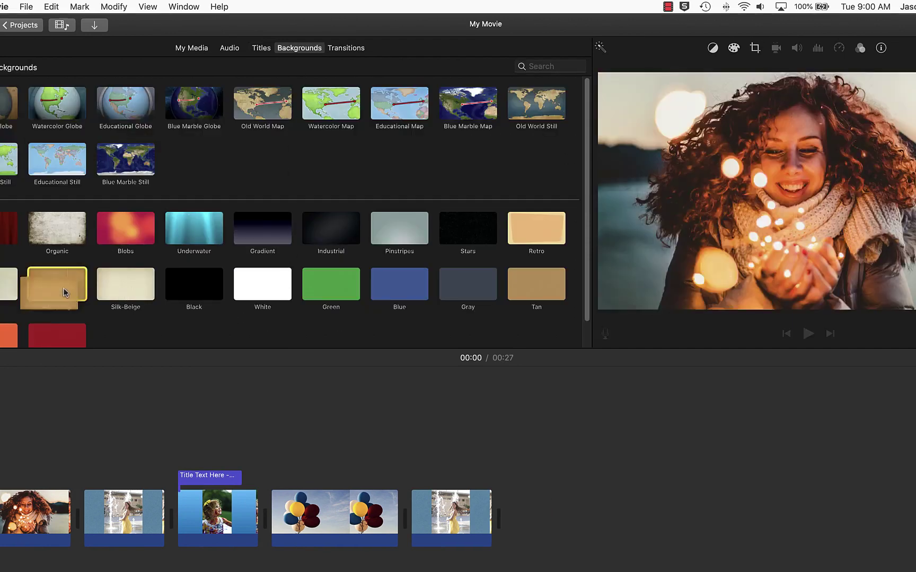
drag(62, 290, 21, 509)
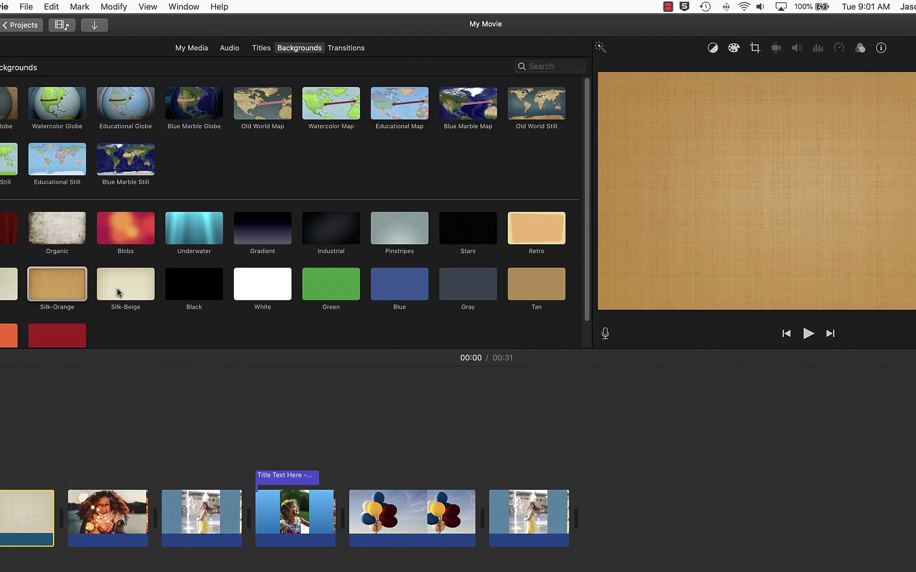
click(260, 49)
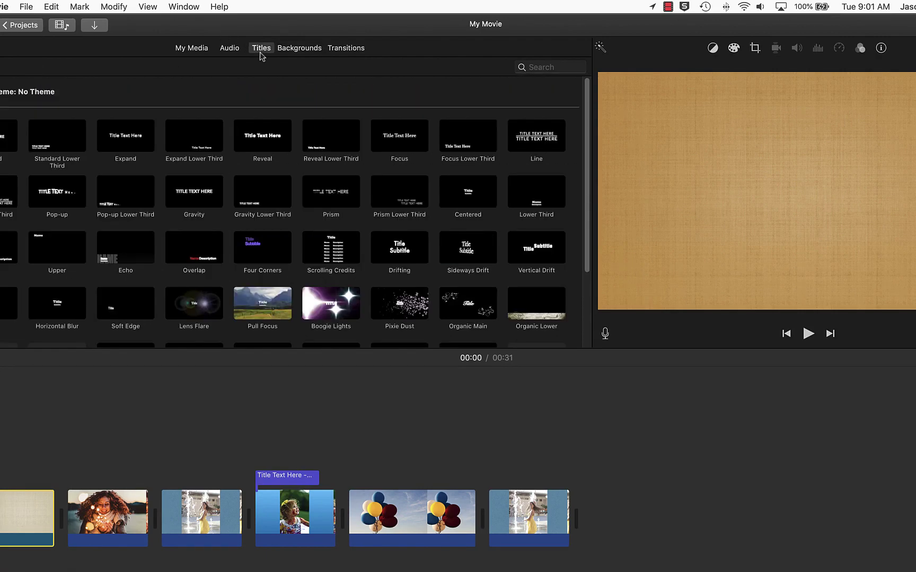
drag(263, 157, 8, 450)
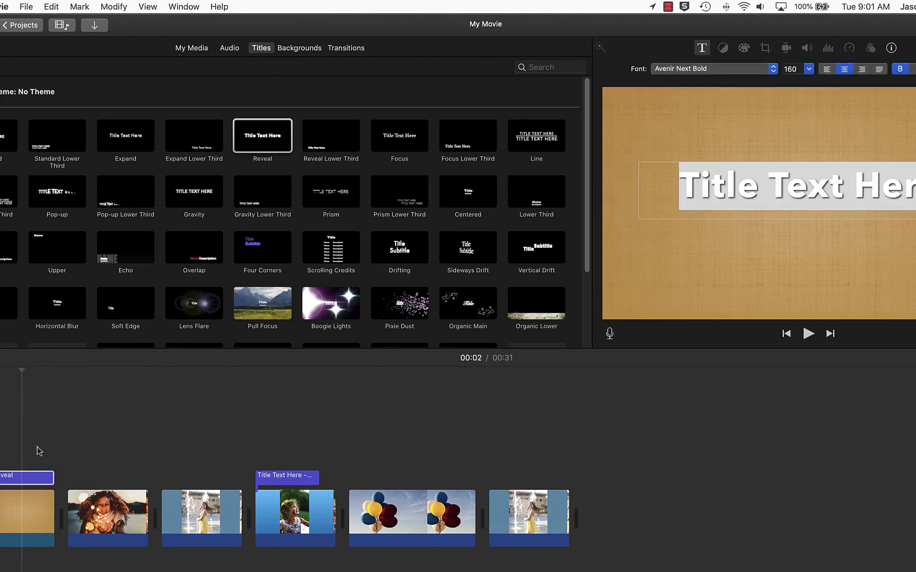
click(4, 525)
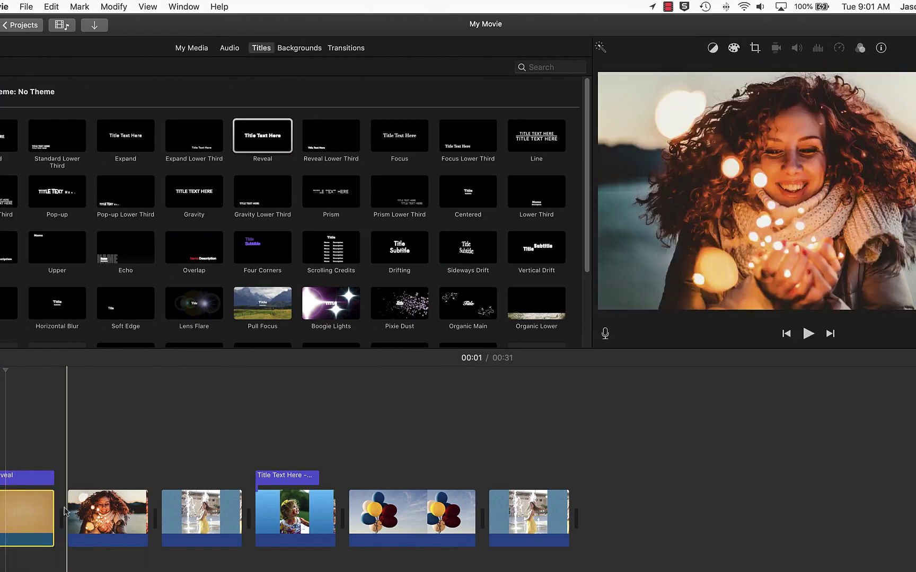